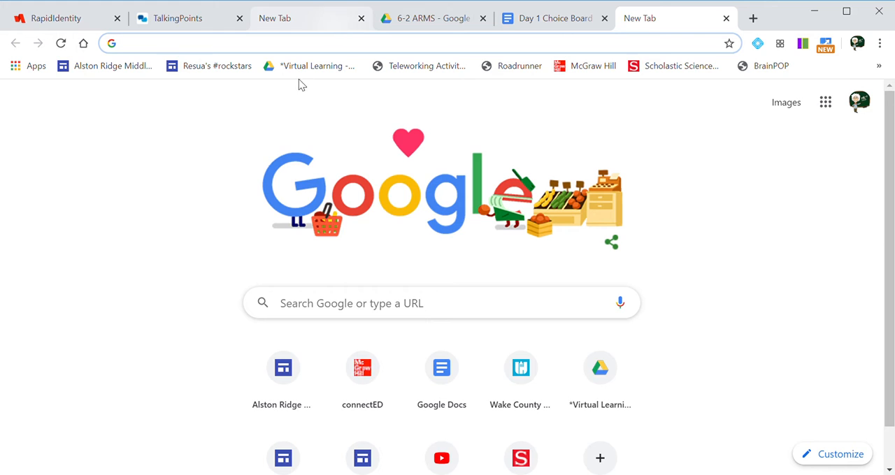
Check the WakeID portal applications and the Google apps list for ways to reach Google Drive.
click(49, 21)
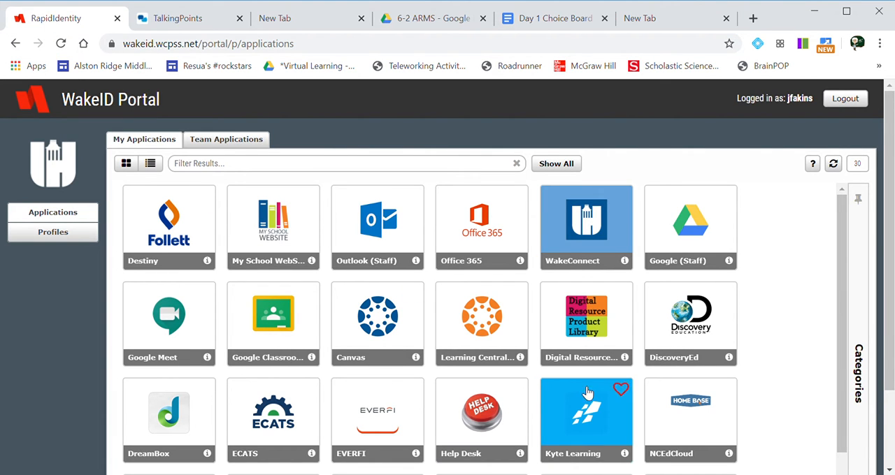
mouse_move(665, 249)
click(678, 25)
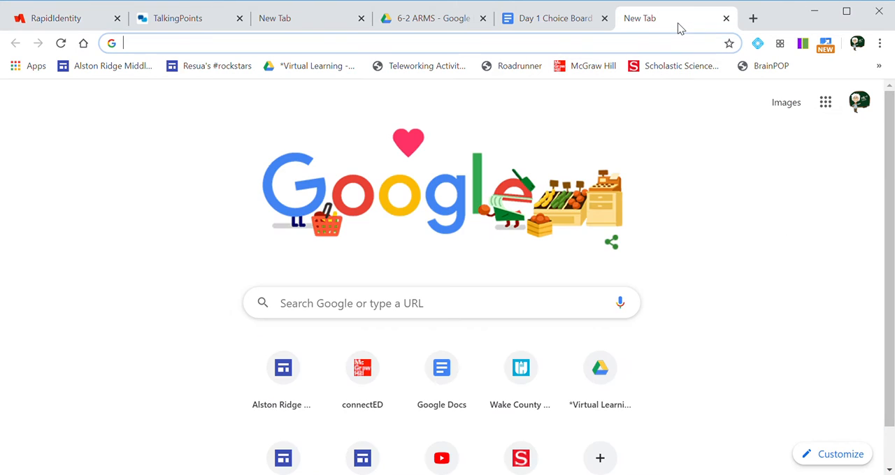
click(825, 103)
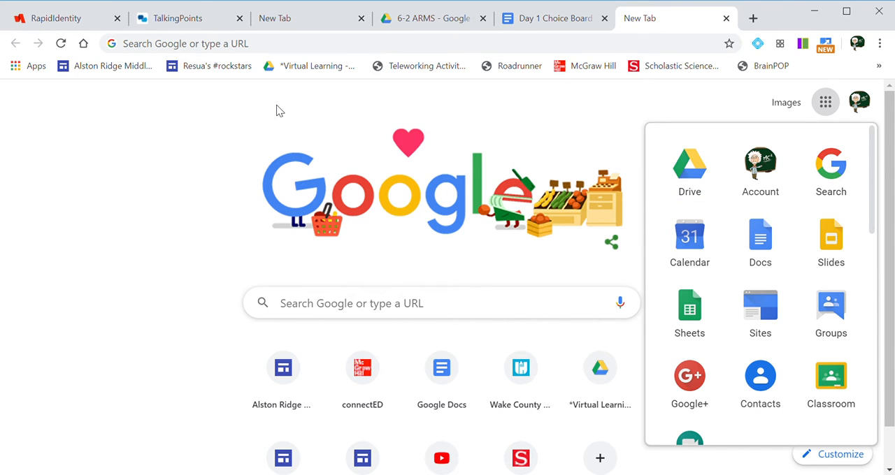
Go to drive.google.com in the current browser tab.
click(266, 48)
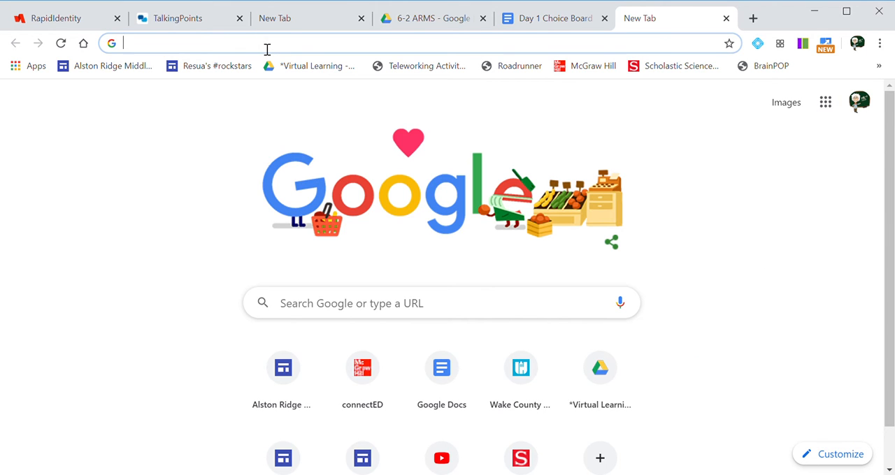
text(drive.cg)
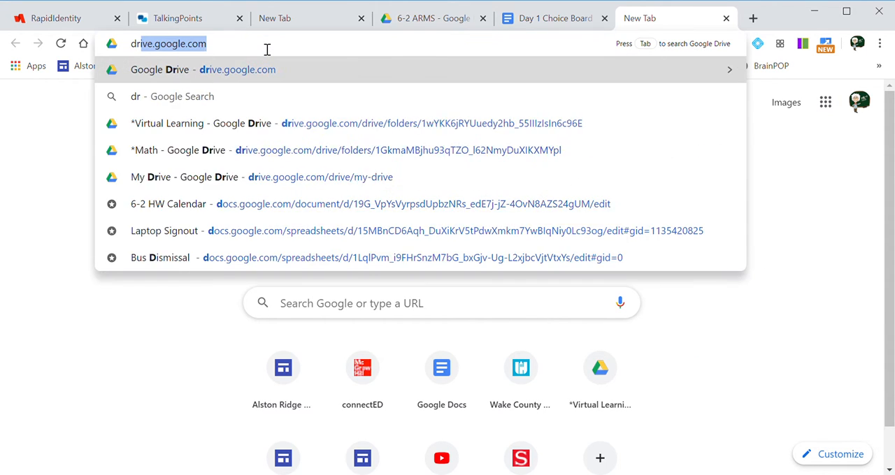
text(oo)
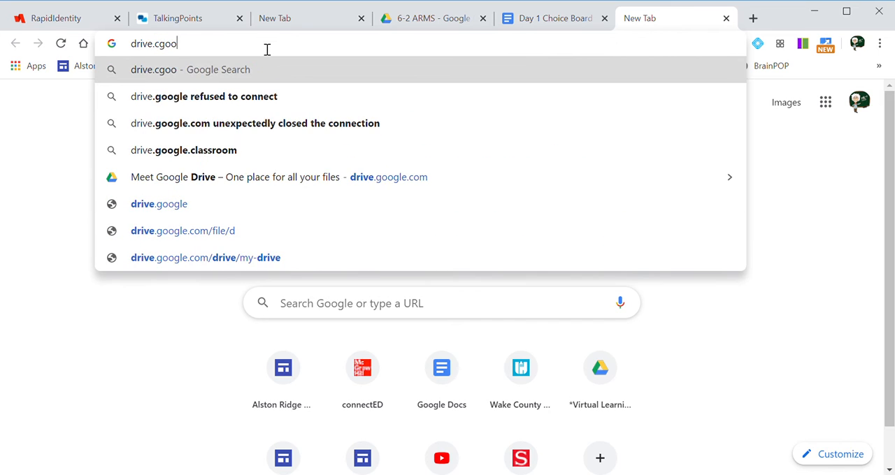
key(BackSpace)
key(BackSpace)
key(BackSpace)
text(google.com)
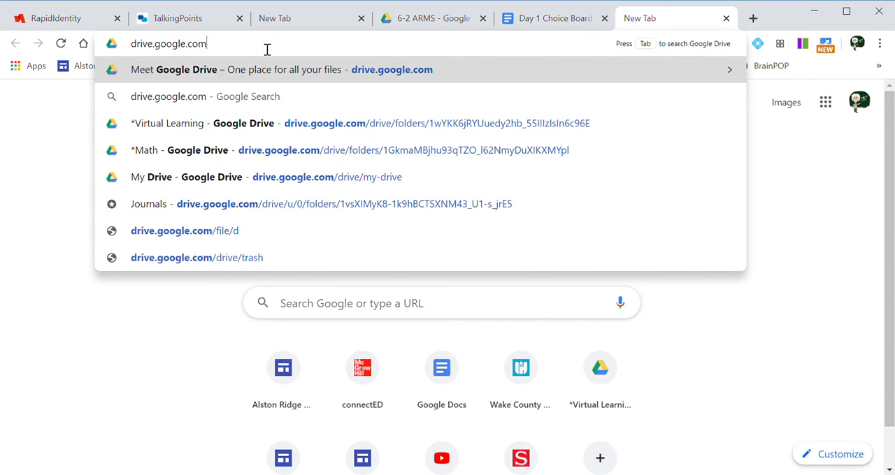
key(Return)
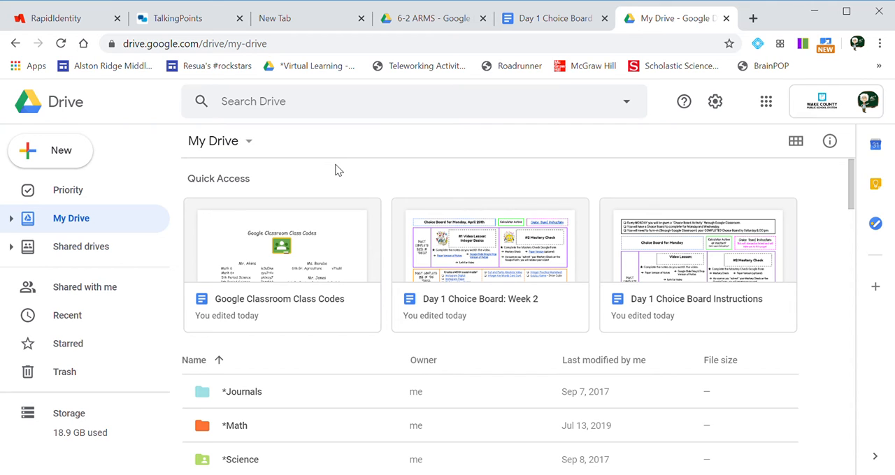
Find and open the 6-2 ARMS folder in My Drive.
scroll(330, 176, down, 1)
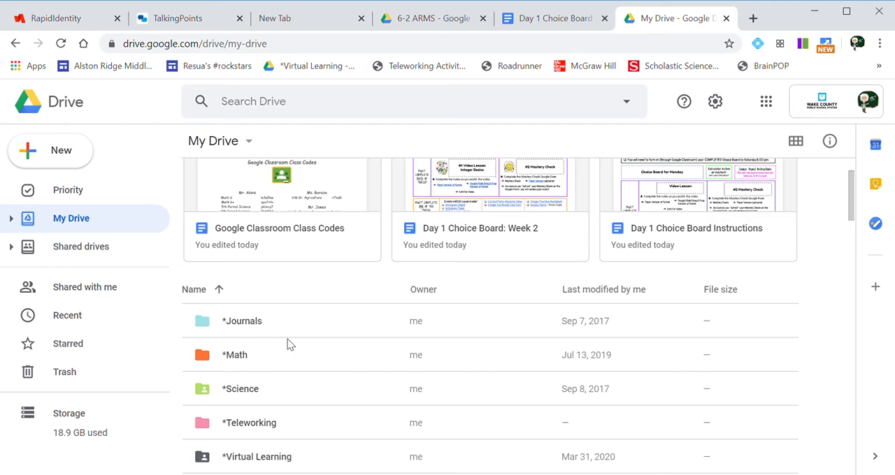
scroll(290, 344, down, 3)
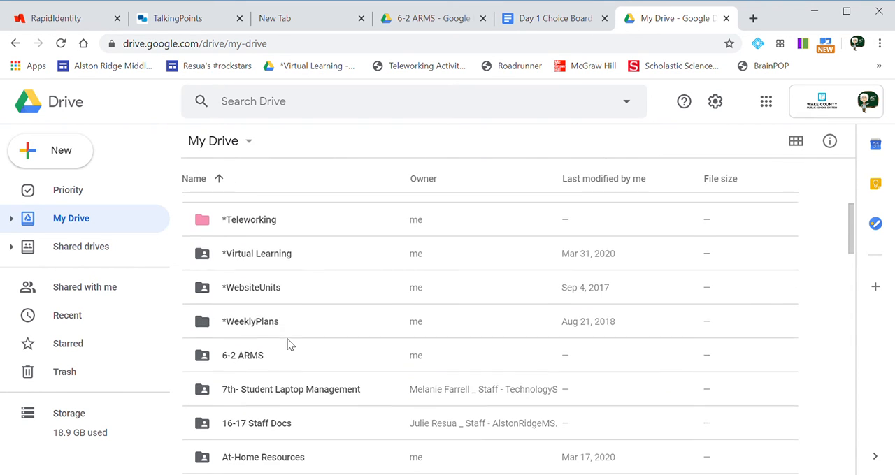
click(258, 355)
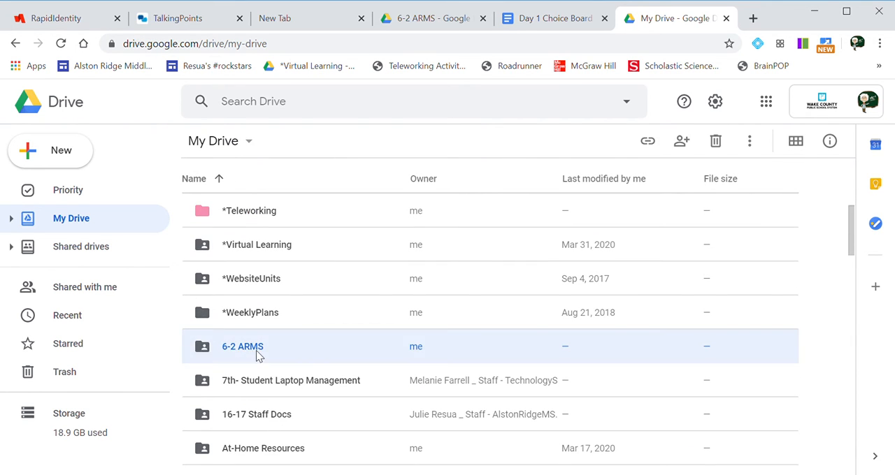
double_click(257, 356)
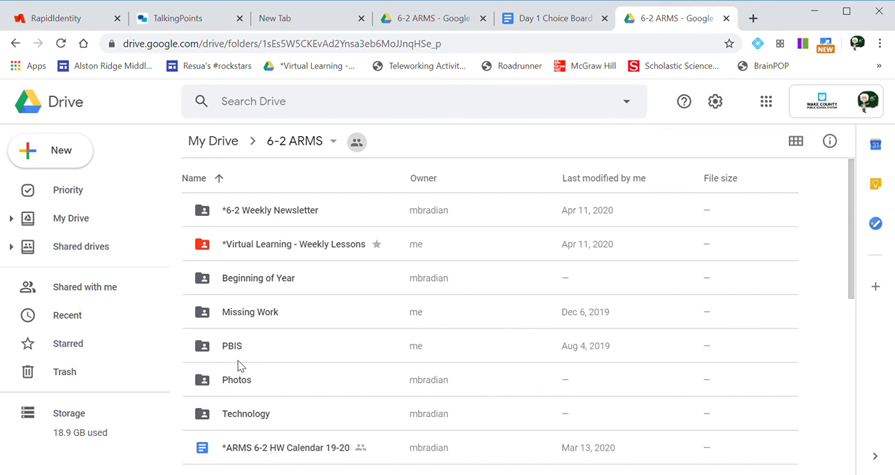
click(54, 152)
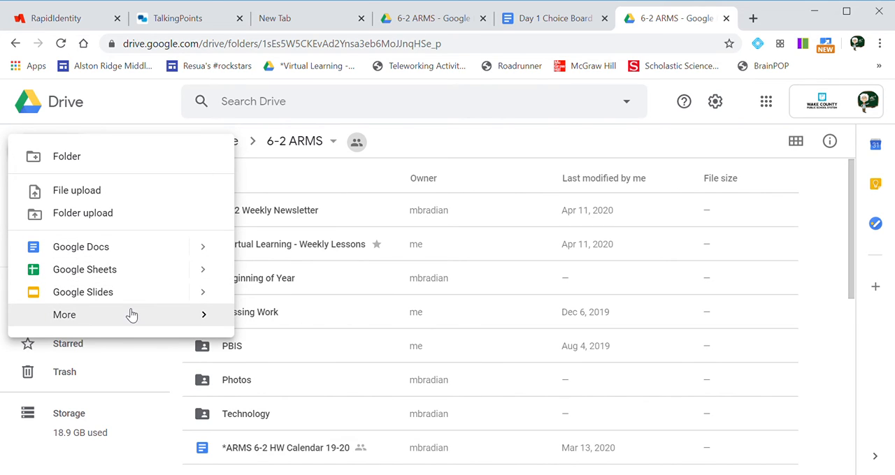
mouse_move(132, 318)
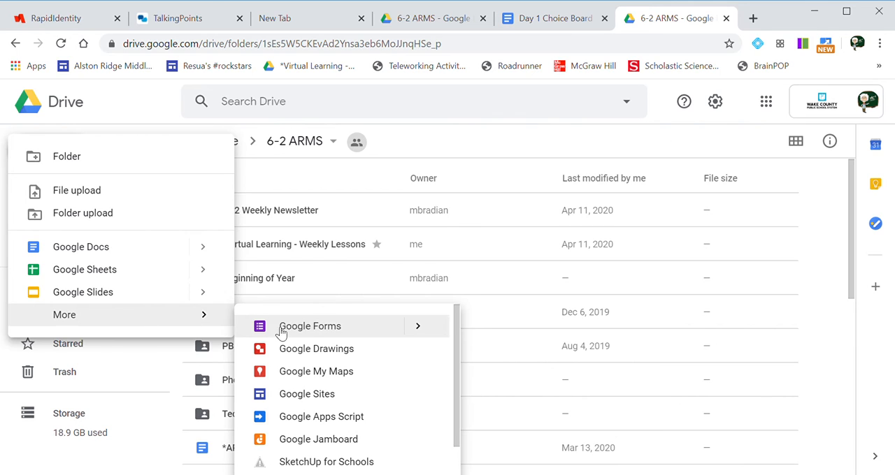
scroll(317, 346, down, 1)
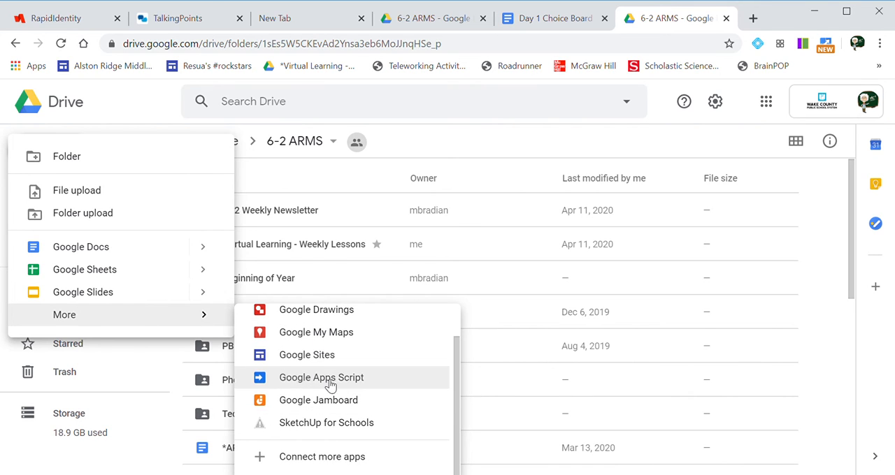
scroll(330, 381, up, 1)
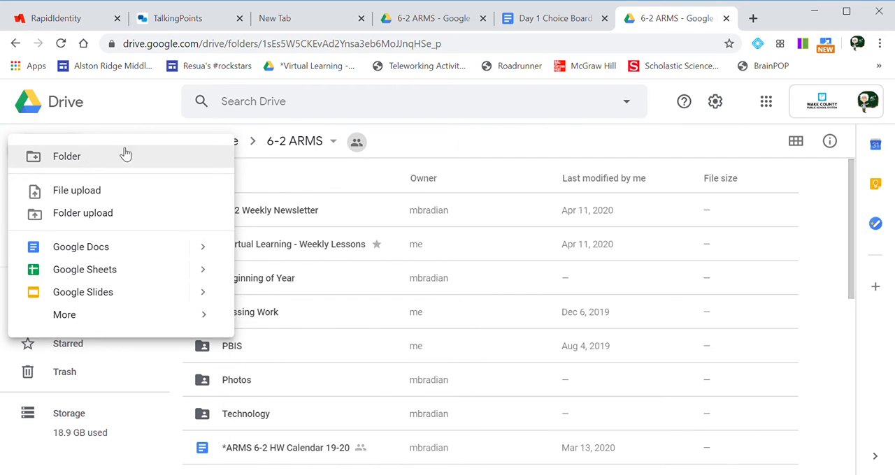
click(140, 111)
Create a new Google Drawing in the 6-2 ARMS folder, accepting the folder's sharing permissions.
click(62, 151)
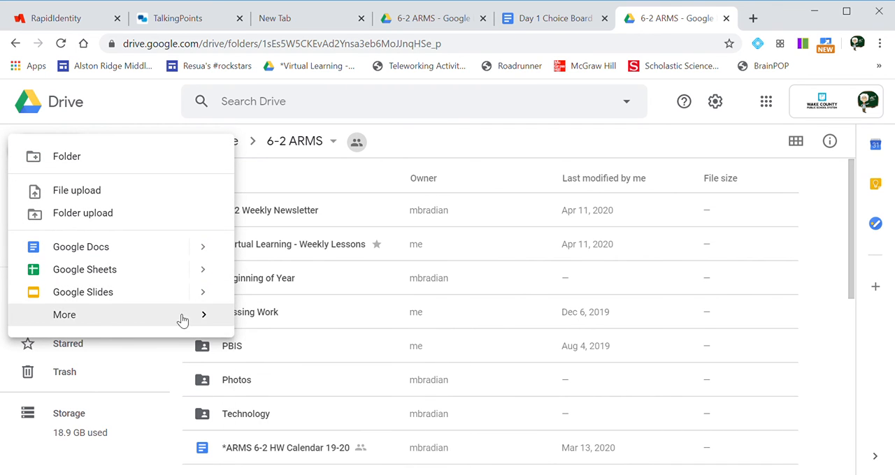
mouse_move(182, 320)
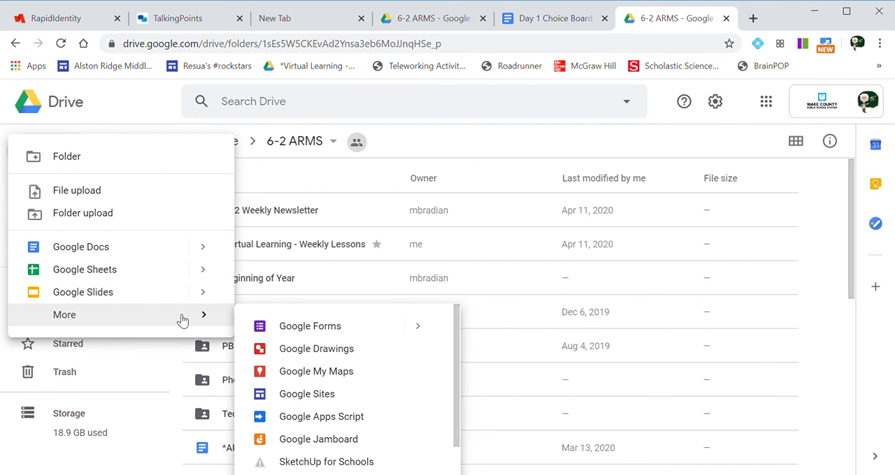
click(374, 359)
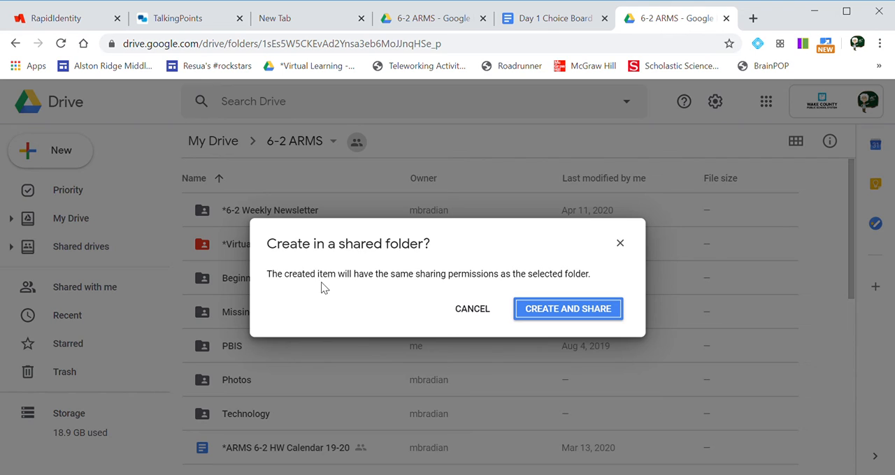
click(549, 314)
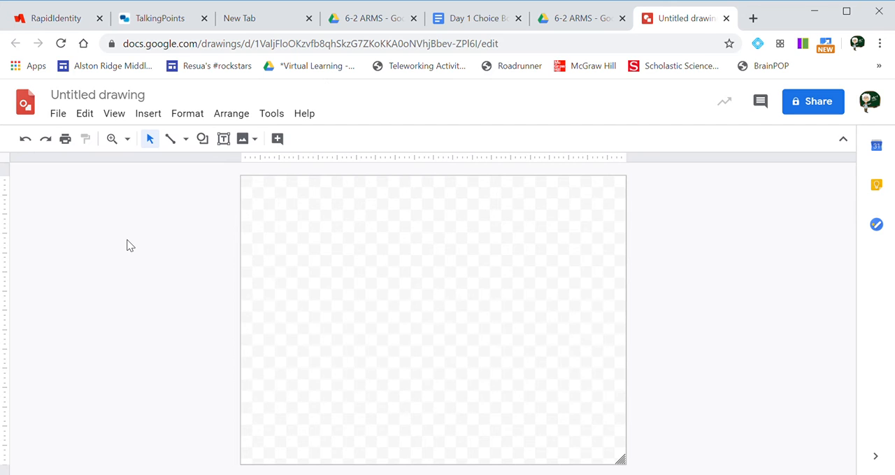
Insert a camera photo of the paper worksheet into the drawing and enlarge it to nearly fill the canvas.
click(151, 121)
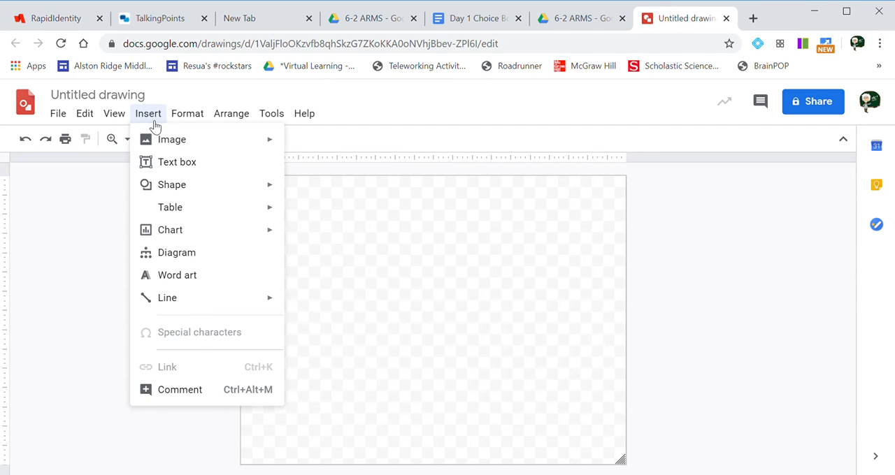
mouse_move(165, 141)
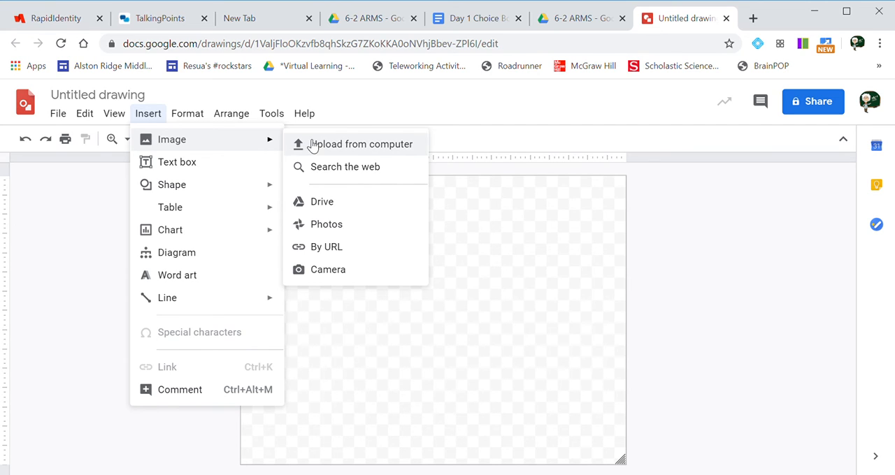
click(328, 270)
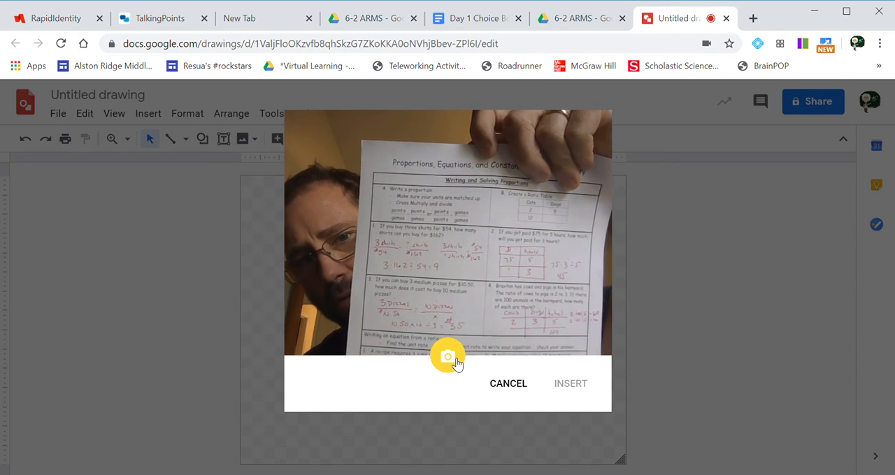
click(450, 360)
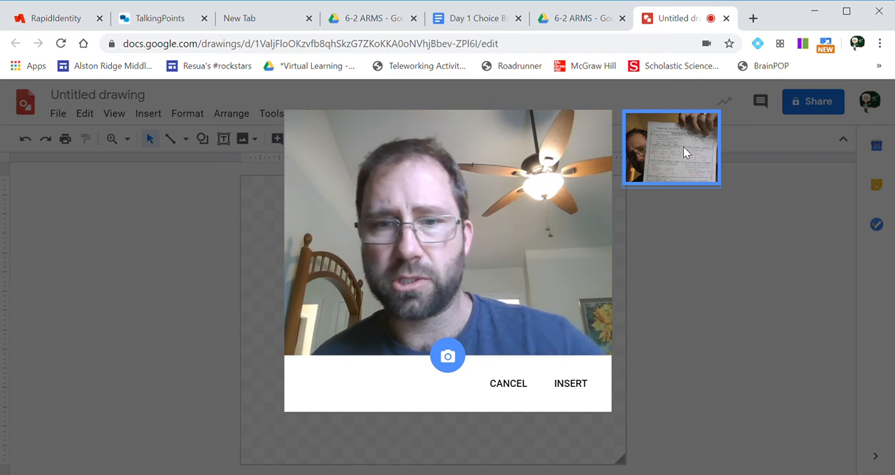
click(573, 384)
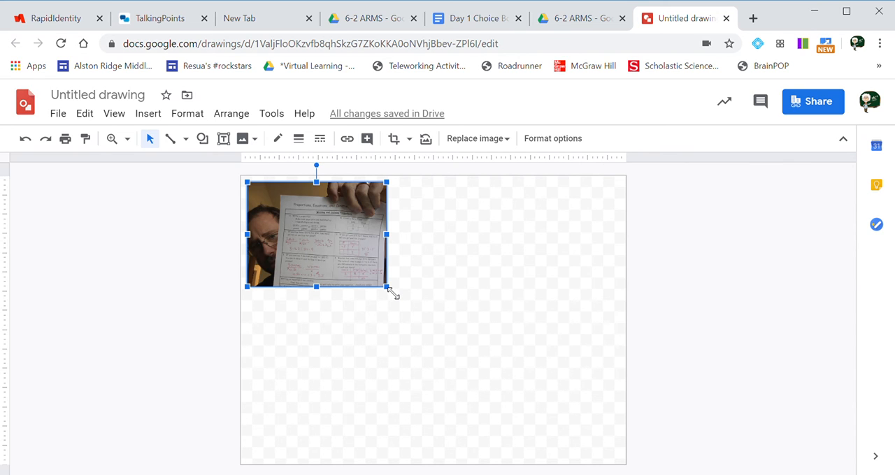
drag(389, 290, 625, 442)
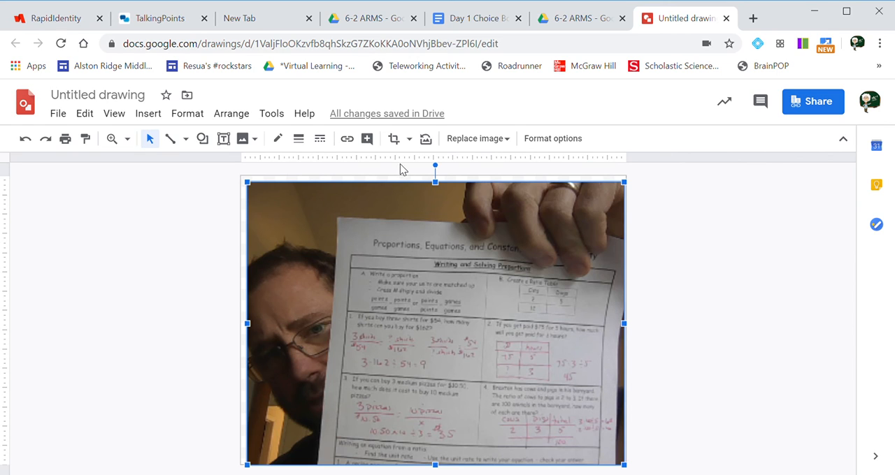
Crop the photo's top and left side down to the worksheet, then enlarge the cropped image to nearly fill the canvas.
click(395, 138)
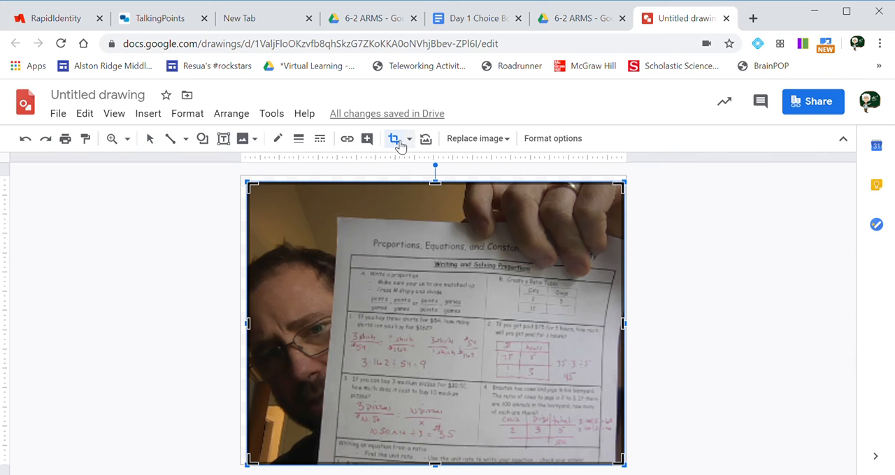
drag(443, 192, 441, 241)
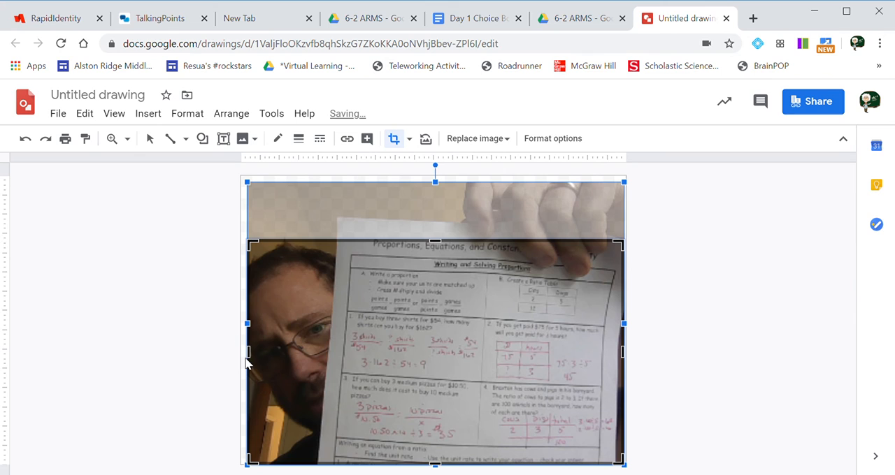
drag(251, 357, 348, 379)
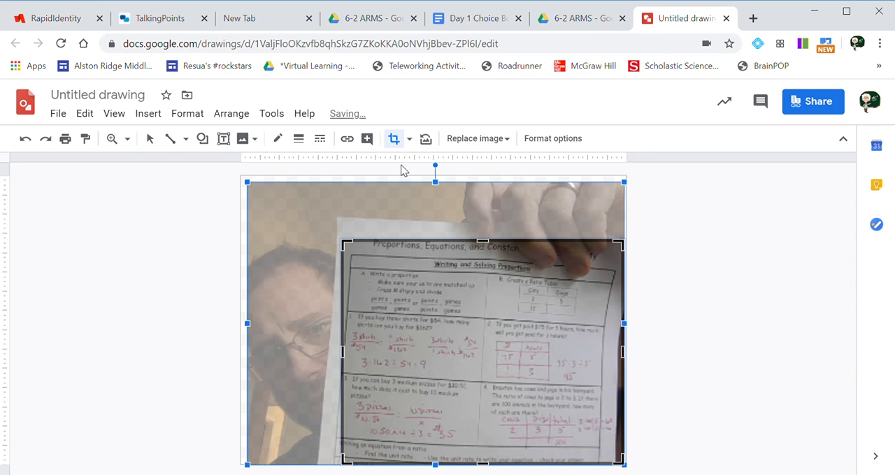
key(Return)
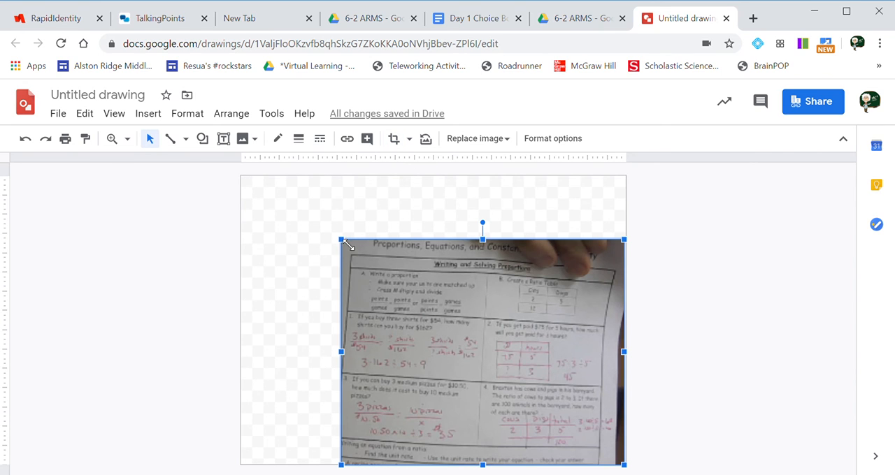
drag(343, 241, 267, 218)
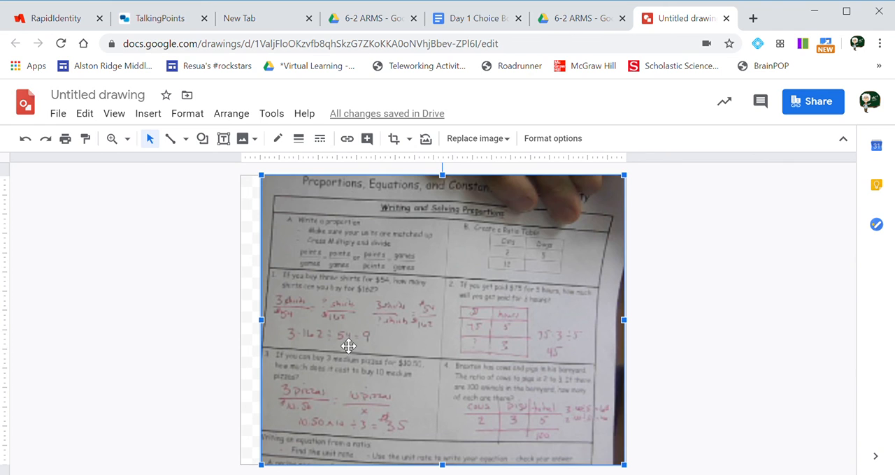
Rename the drawing as SamplePicture.
click(105, 96)
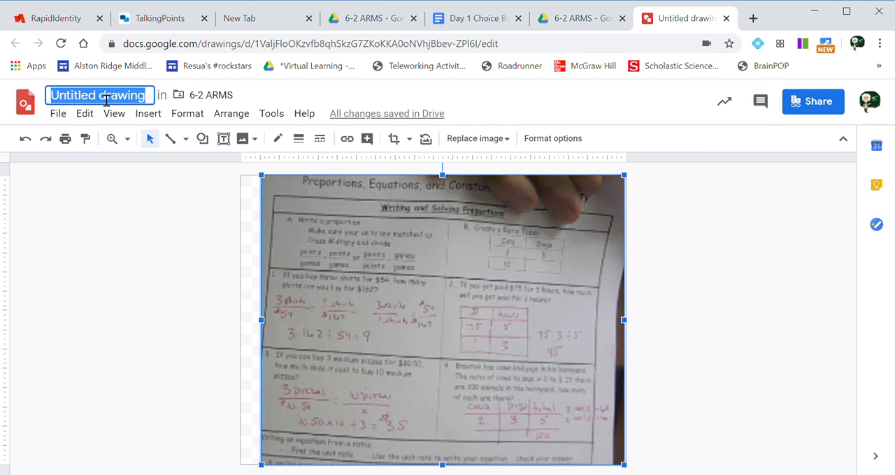
text(Samp)
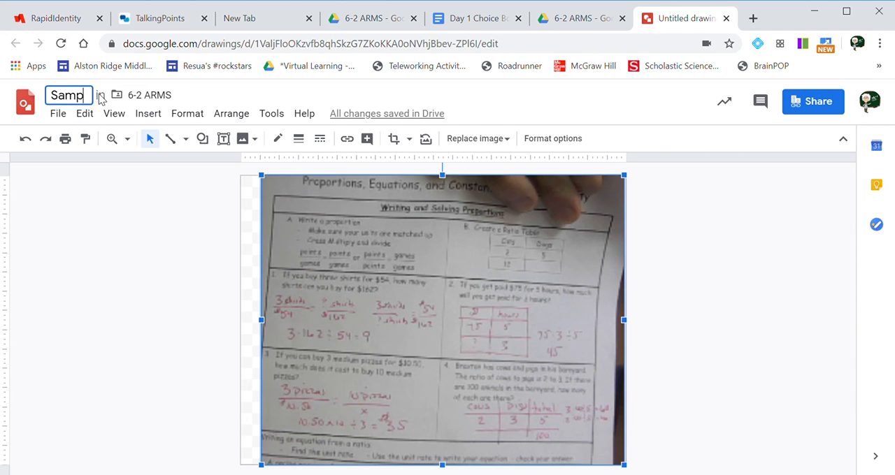
text(lePicture)
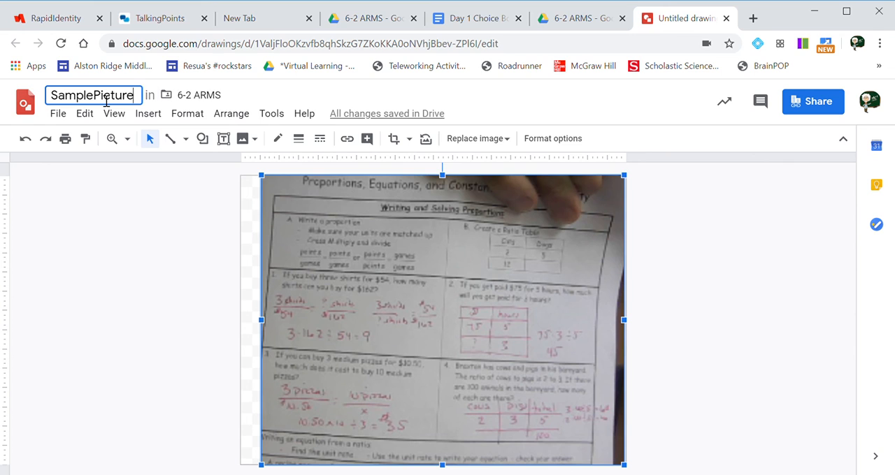
click(111, 205)
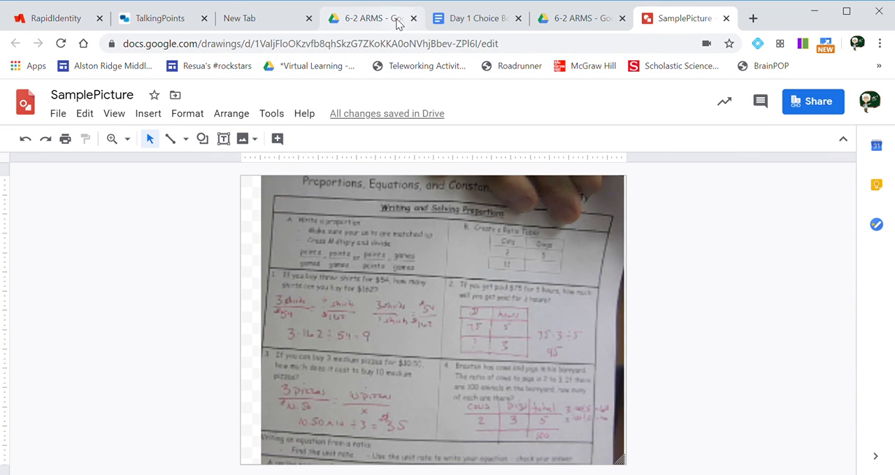
Switch back to the 6-2 ARMS folder in Drive and locate the SamplePicture drawing.
click(576, 25)
scroll(294, 290, down, 5)
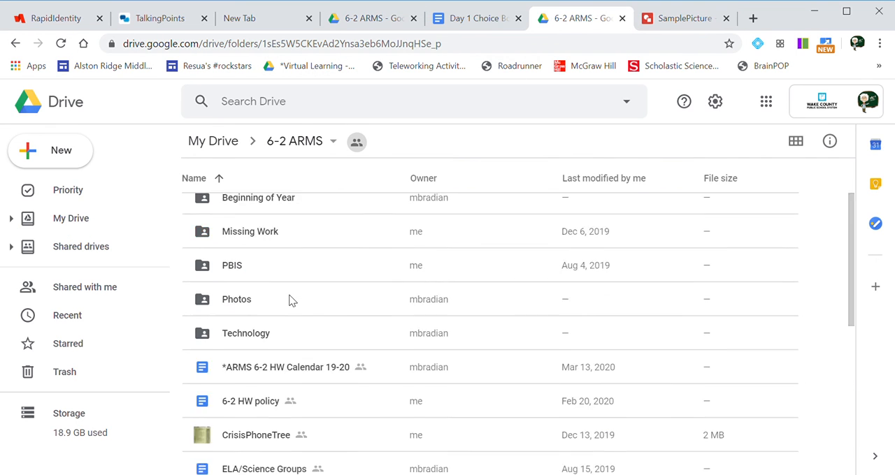
scroll(292, 300, down, 2)
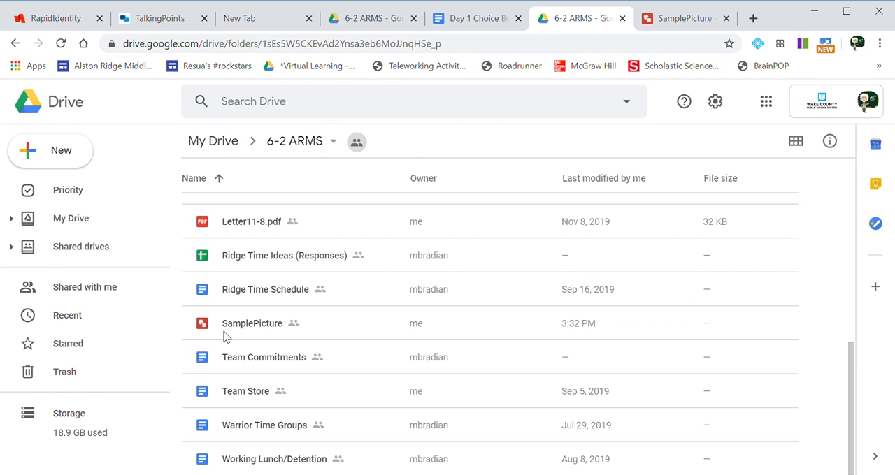